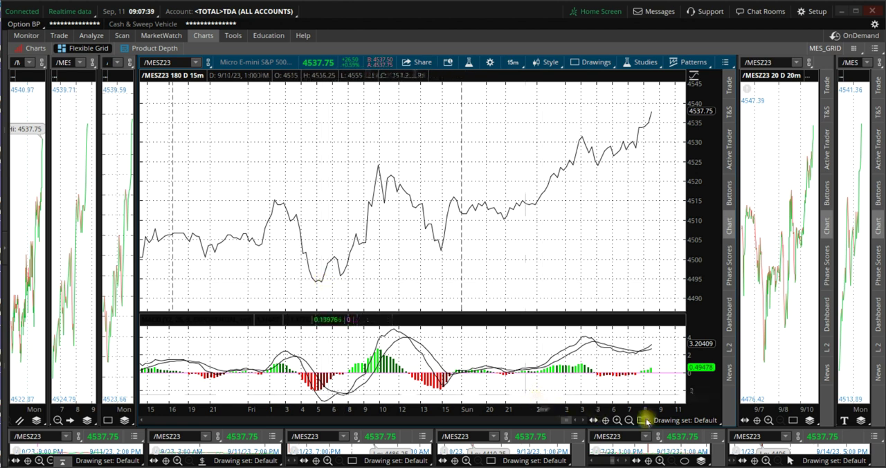
Step: Draw red Price Level lines at the fractal top near 4515 and the fractal bottom near 4493
{"action": "left_click", "coordinate": [642, 420]}
{"action": "left_click", "coordinate": [668, 202]}
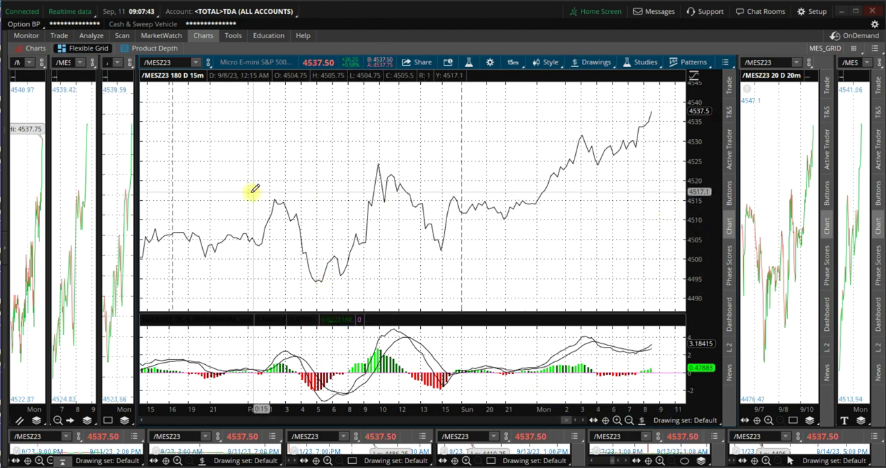
{"action": "left_click", "coordinate": [401, 198]}
{"action": "left_click", "coordinate": [277, 285]}
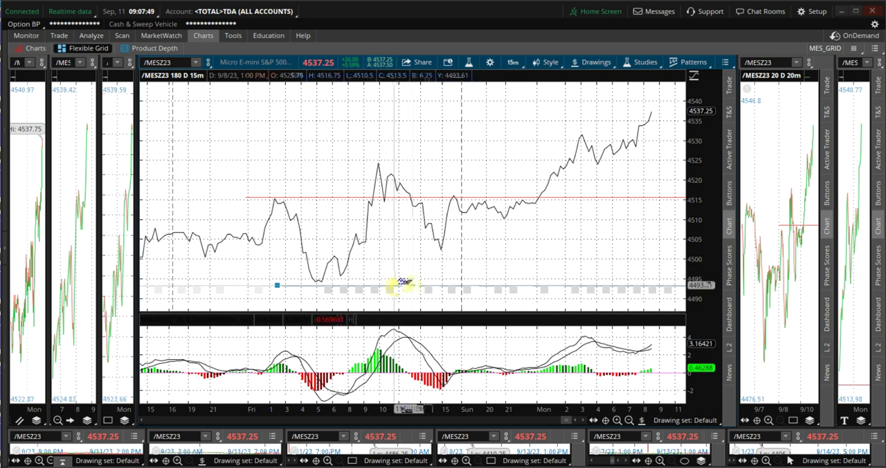
{"action": "left_click", "coordinate": [409, 284]}
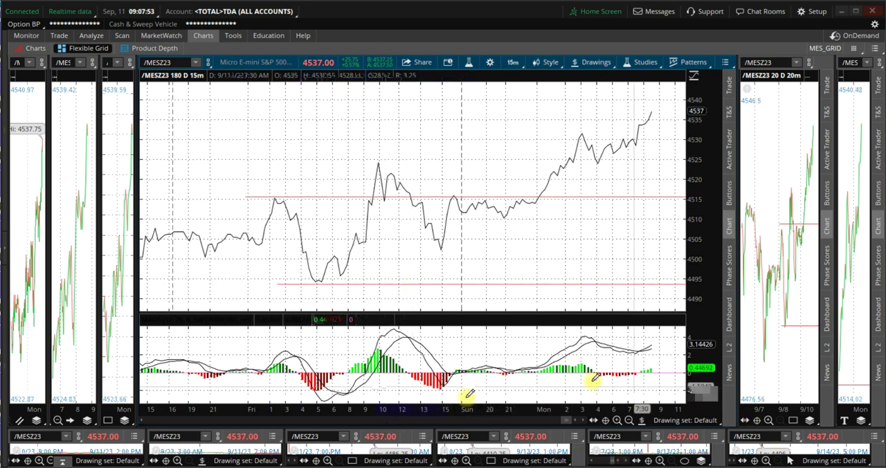
Step: Place a note reading 'G' under the swing low below the 4493 price line
{"action": "left_click", "coordinate": [642, 420]}
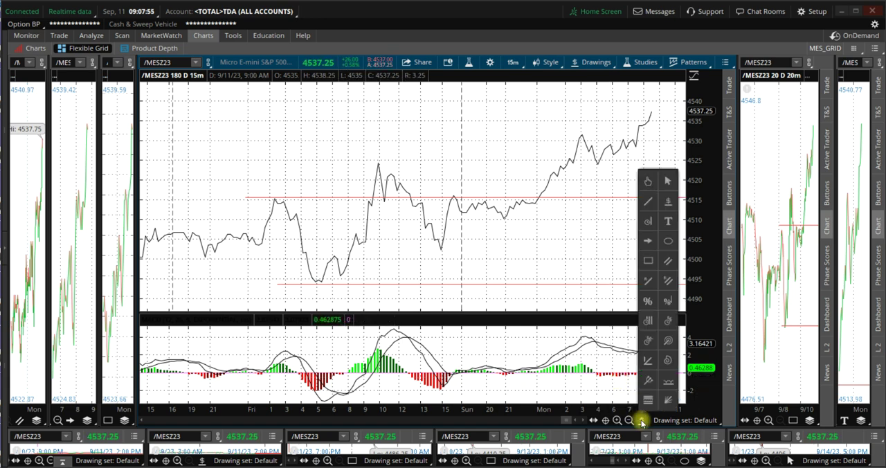
{"action": "left_click", "coordinate": [667, 216]}
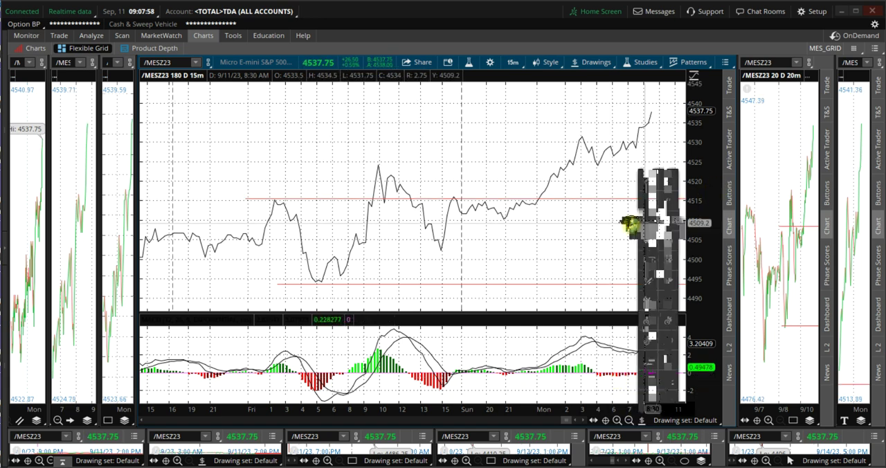
{"action": "left_click", "coordinate": [334, 291]}
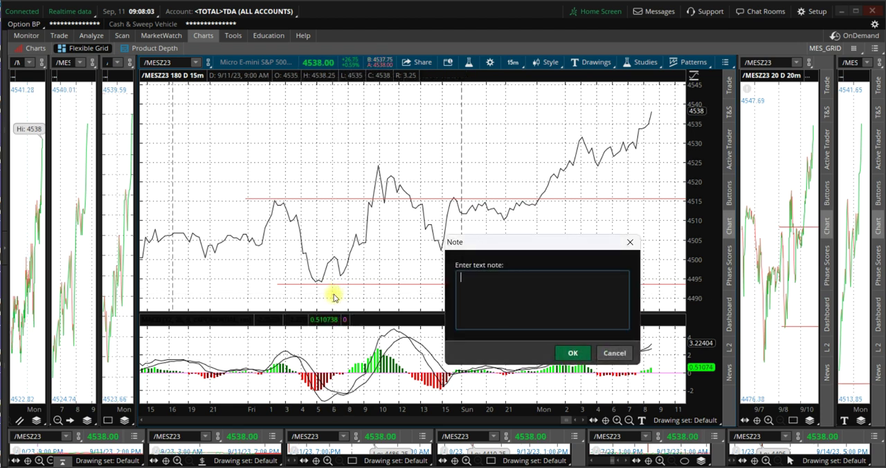
{"action": "type", "text": "G"}
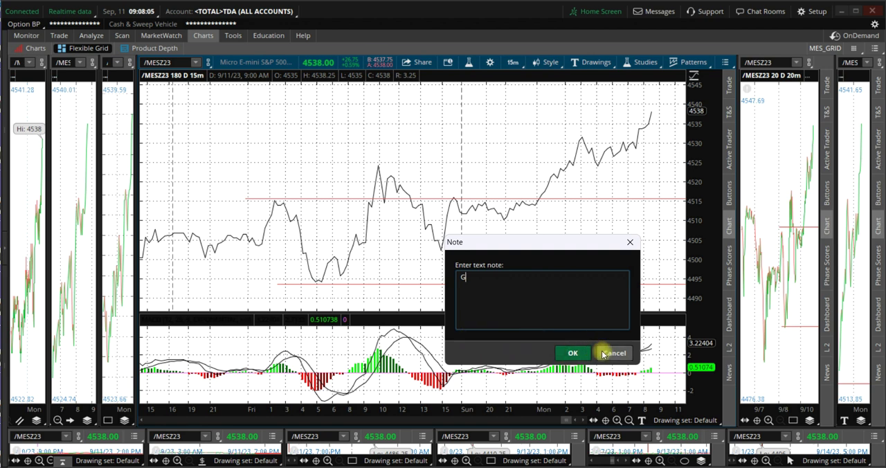
{"action": "left_click", "coordinate": [578, 353]}
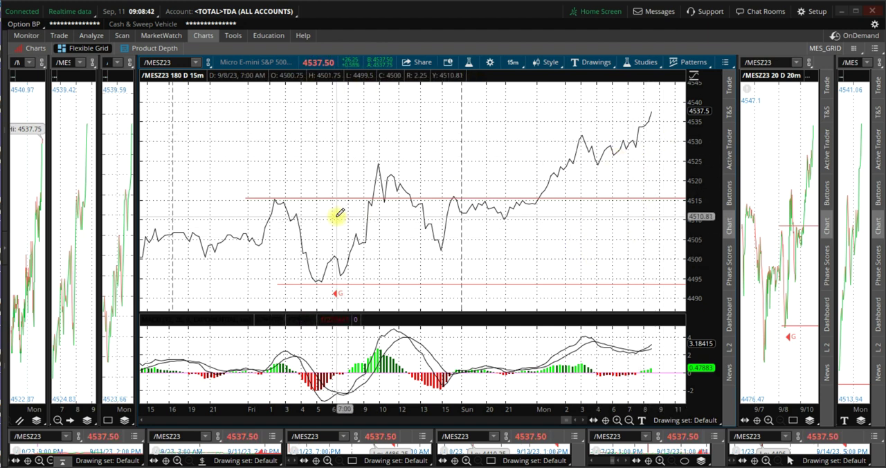
Step: Draw a cyan rectangle spanning the swing high near 4515 down to the swing low near 4493
{"action": "left_click", "coordinate": [651, 400]}
{"action": "left_click", "coordinate": [647, 261]}
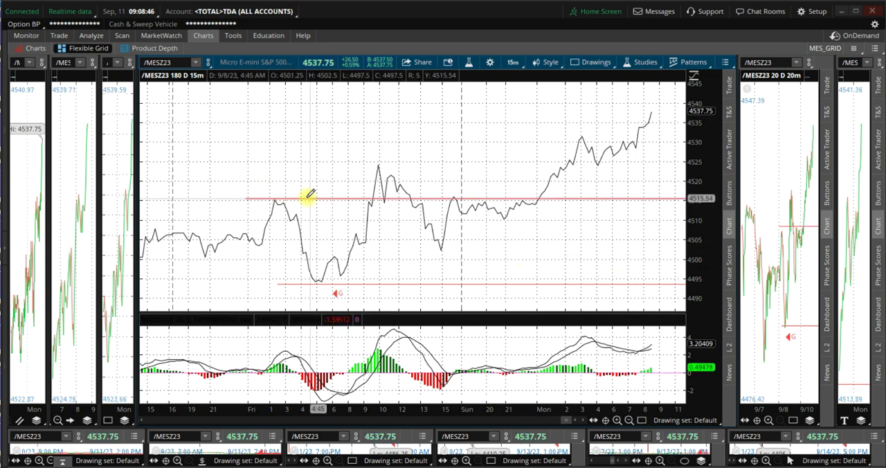
{"action": "left_click", "coordinate": [268, 181]}
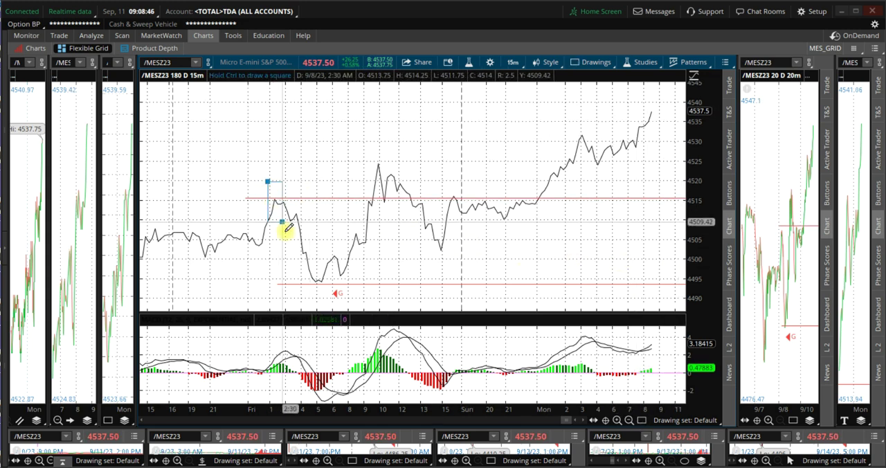
{"action": "left_click", "coordinate": [323, 283]}
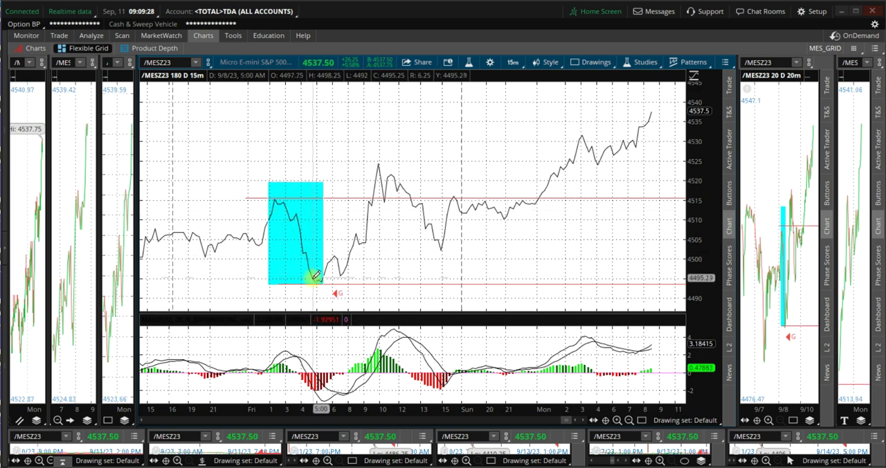
{"action": "left_click", "coordinate": [277, 200]}
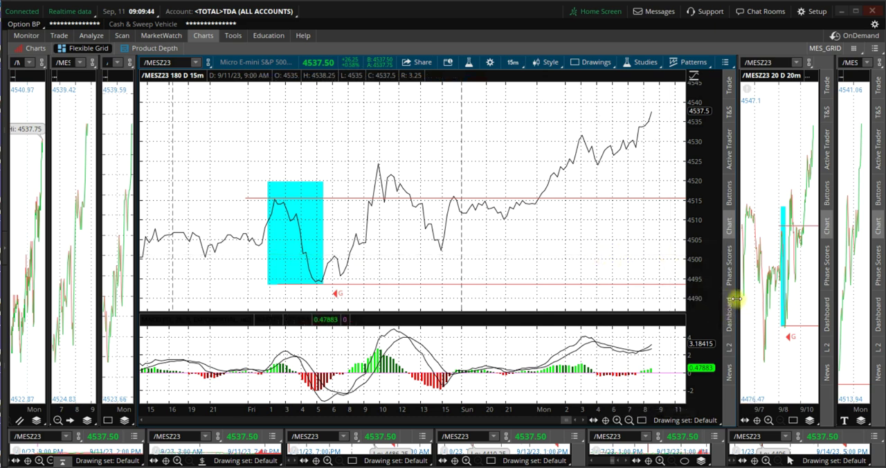
Step: Move the splitter left so the 20-minute chart matches the 15-minute chart's size
{"action": "left_click_drag", "start_coordinate": [735, 297], "coordinate": [524, 294]}
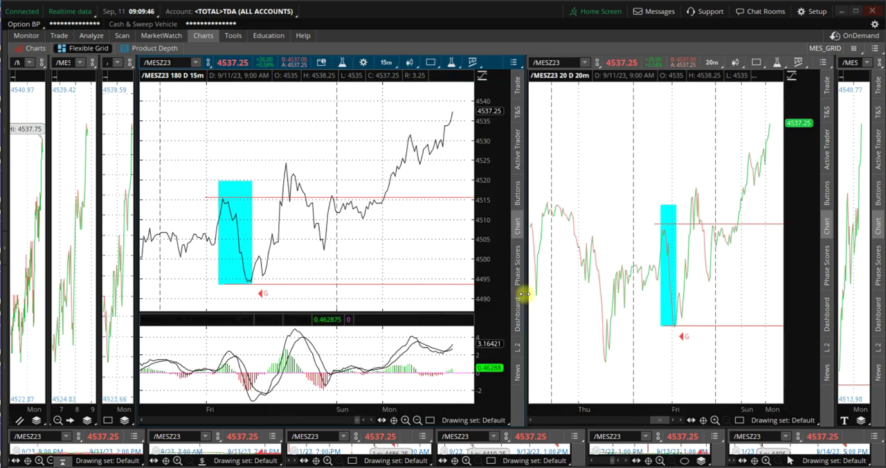